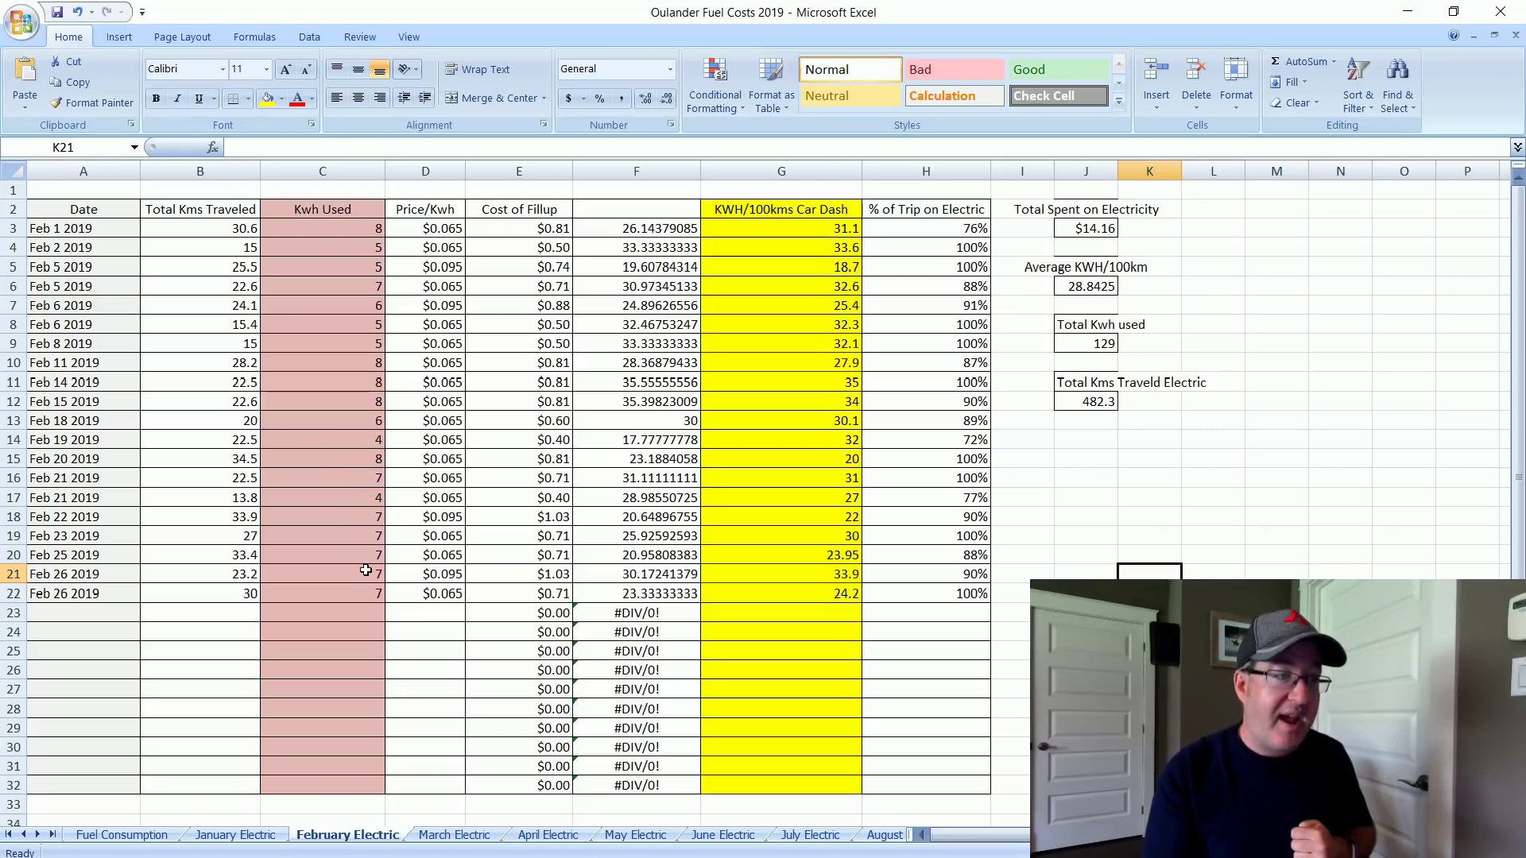
Step: Review the March Electric, April Electric and May Electric sheets in turn
{"action": "left_click", "coordinate": [445, 833]}
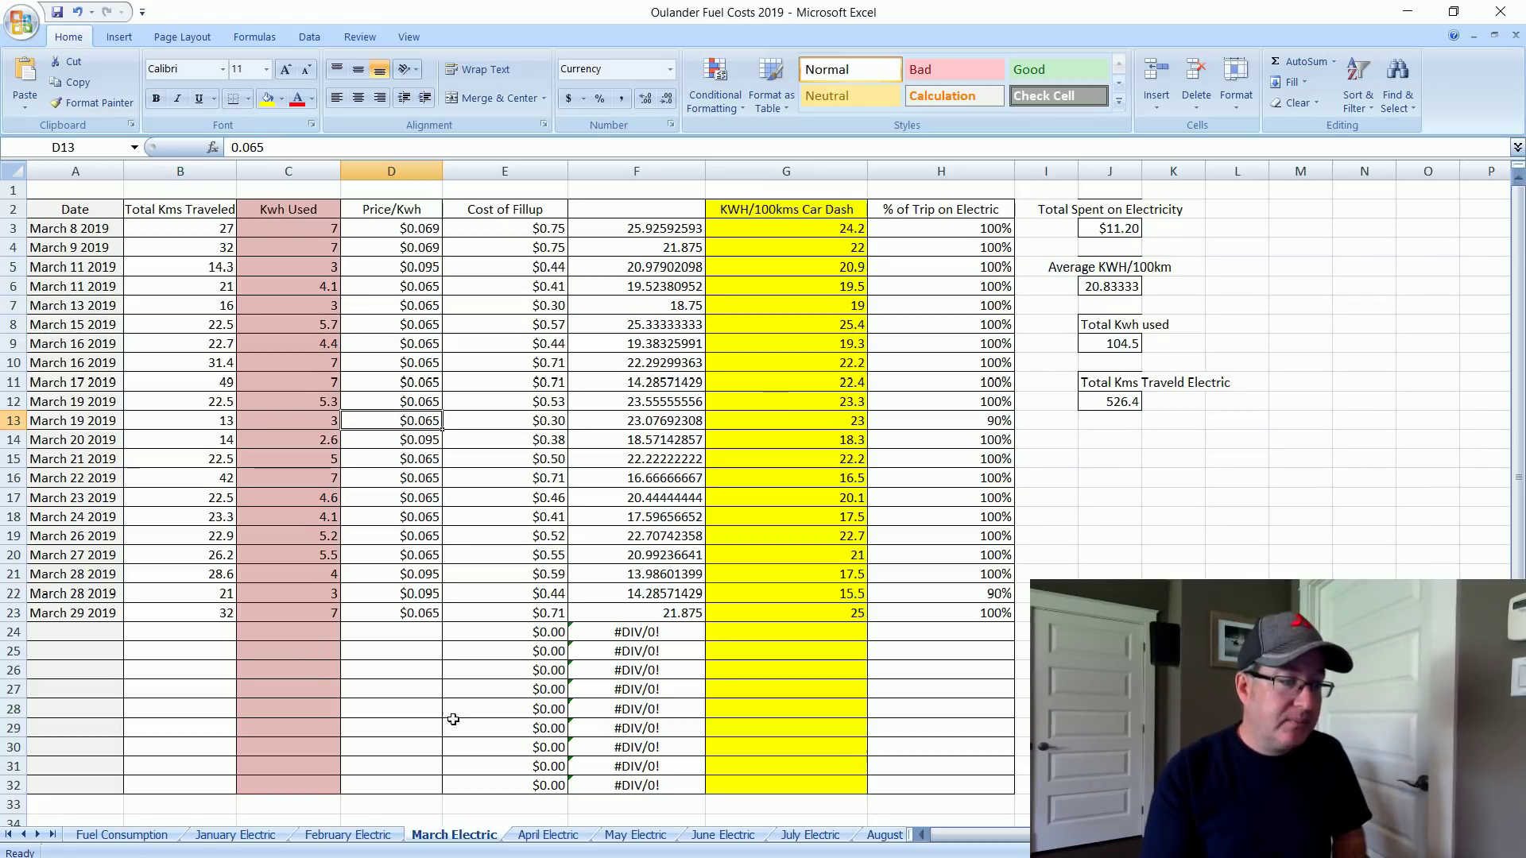
{"action": "left_click", "coordinate": [567, 836]}
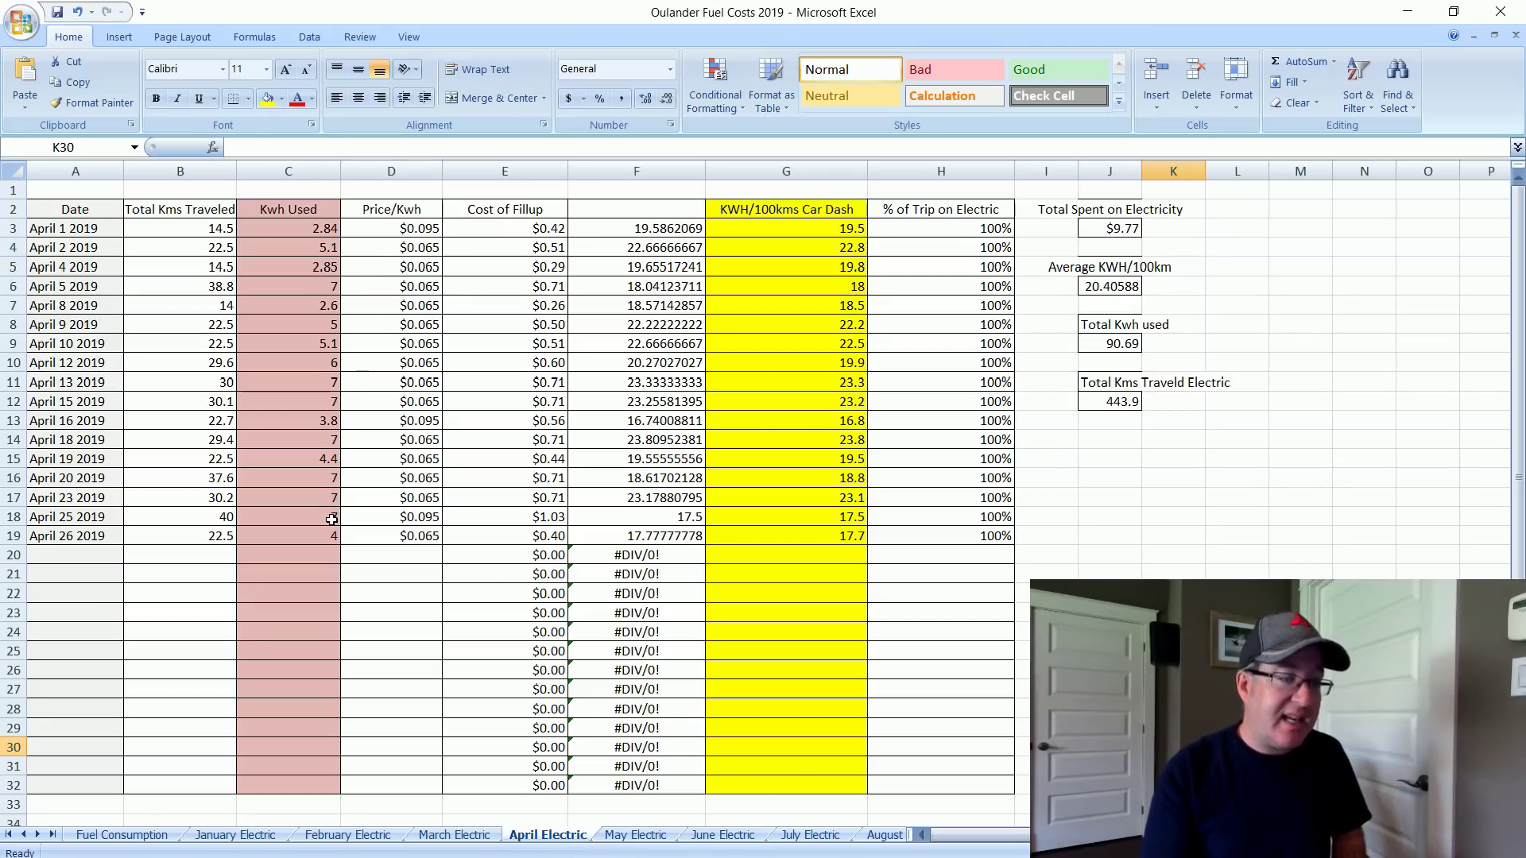
{"action": "left_click", "coordinate": [621, 841]}
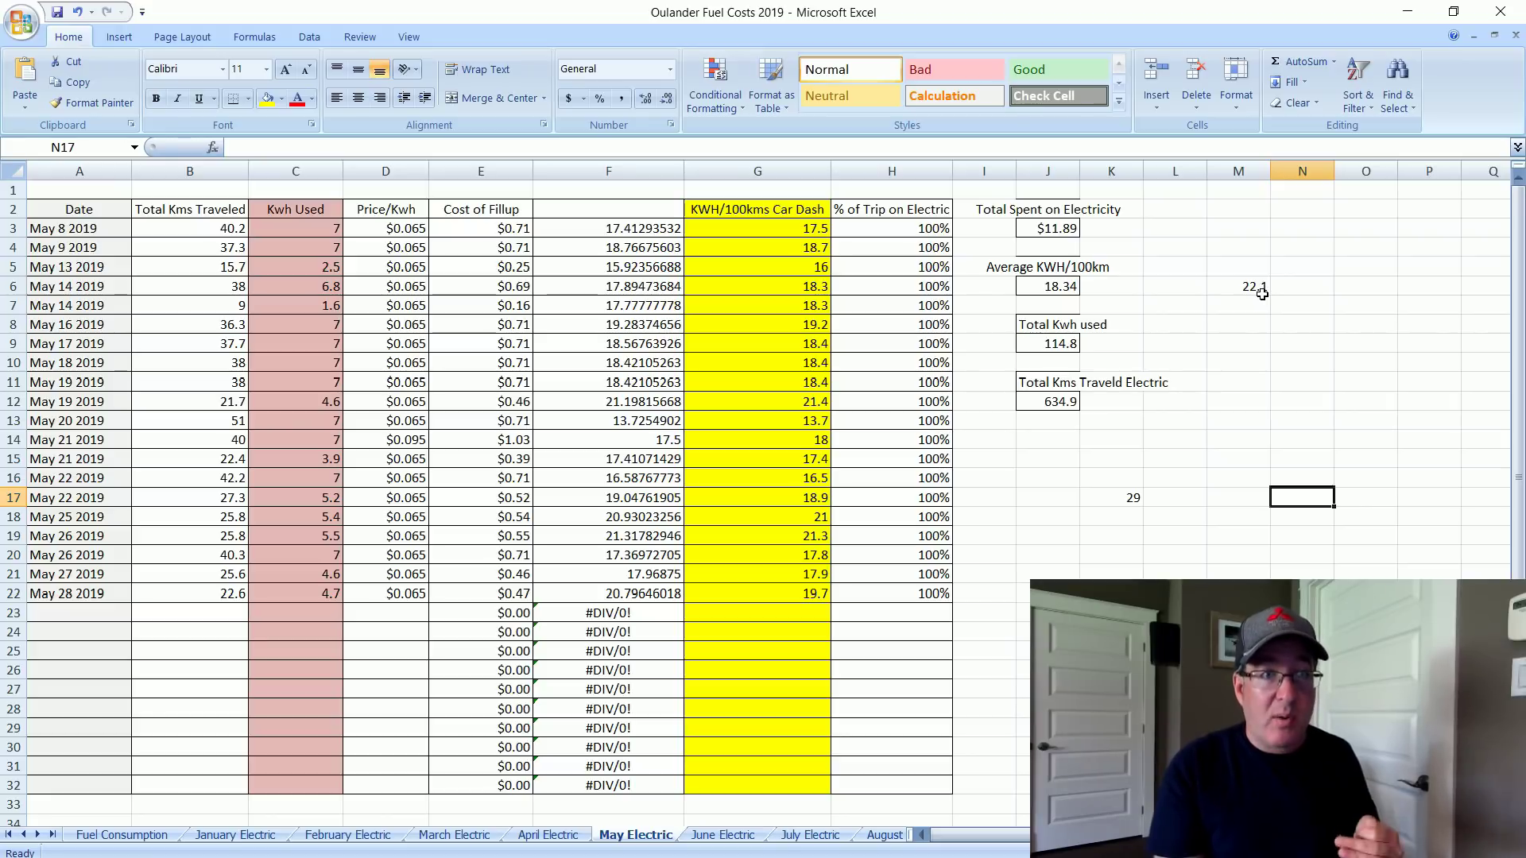
Step: Divide 22.1 by 100 in Calculator and enter 0.221 in cell N17 of the May Electric sheet
{"action": "mouse_move", "coordinate": [191, 850]}
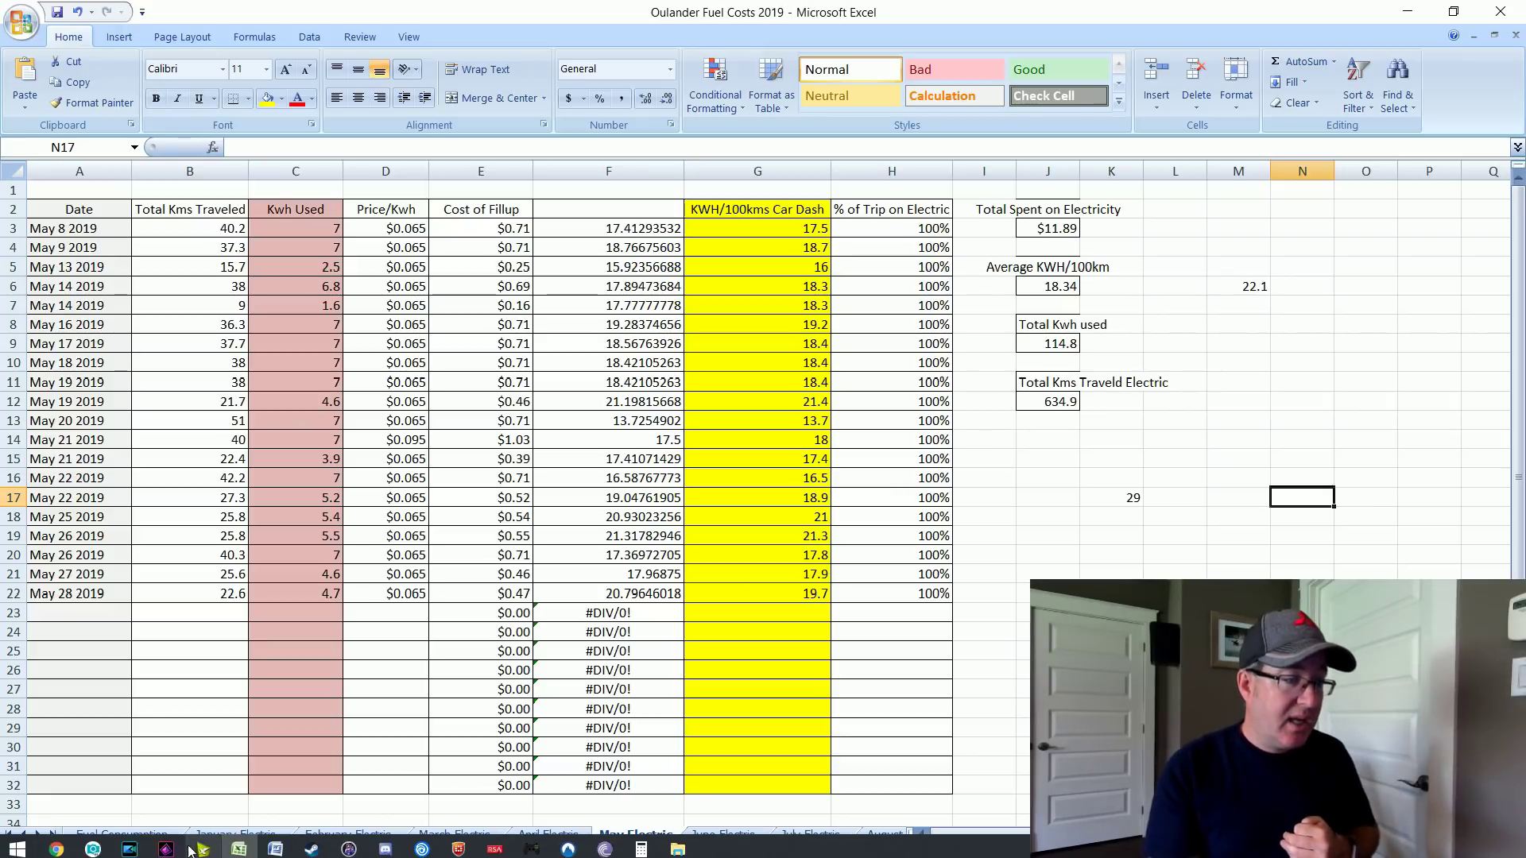
{"action": "left_click", "coordinate": [646, 849]}
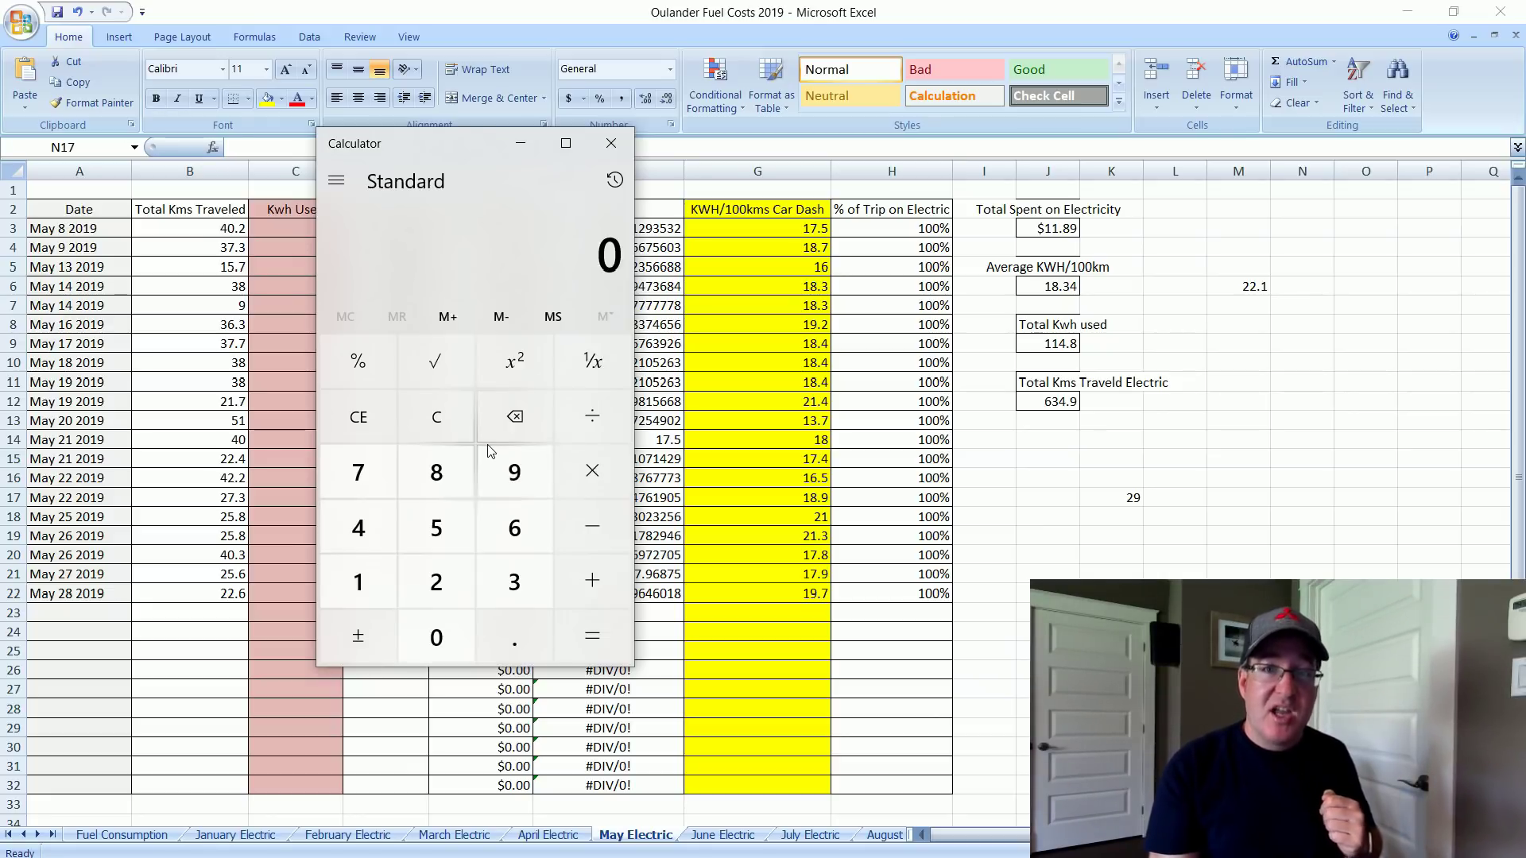
{"action": "left_click", "coordinate": [436, 583]}
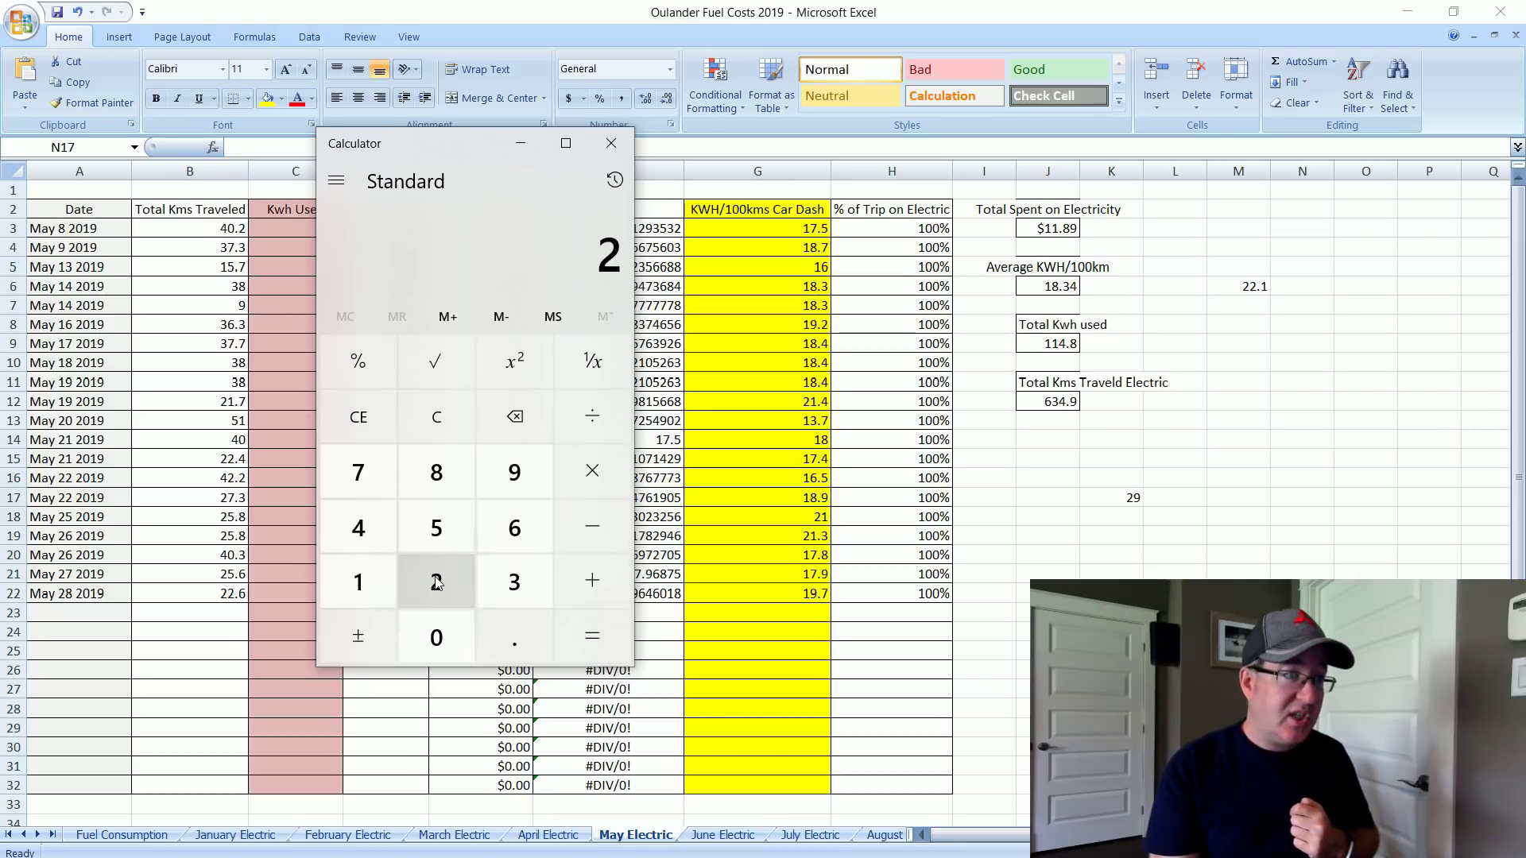
{"action": "left_click", "coordinate": [436, 582]}
{"action": "left_click", "coordinate": [510, 629]}
{"action": "left_click", "coordinate": [364, 583]}
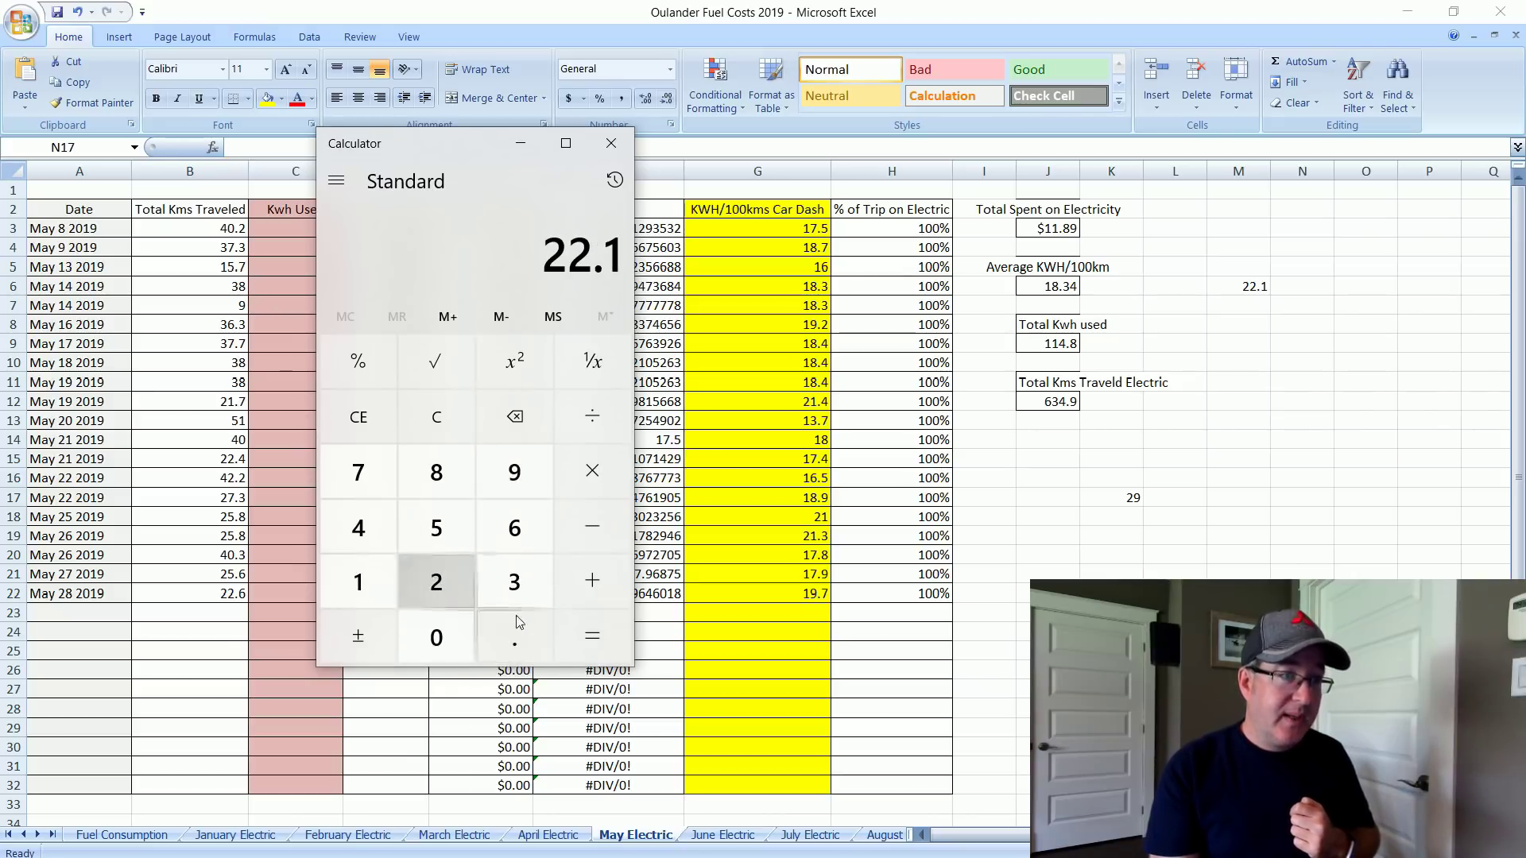
{"action": "left_click", "coordinate": [595, 420]}
{"action": "left_click", "coordinate": [360, 582]}
{"action": "left_click", "coordinate": [445, 642]}
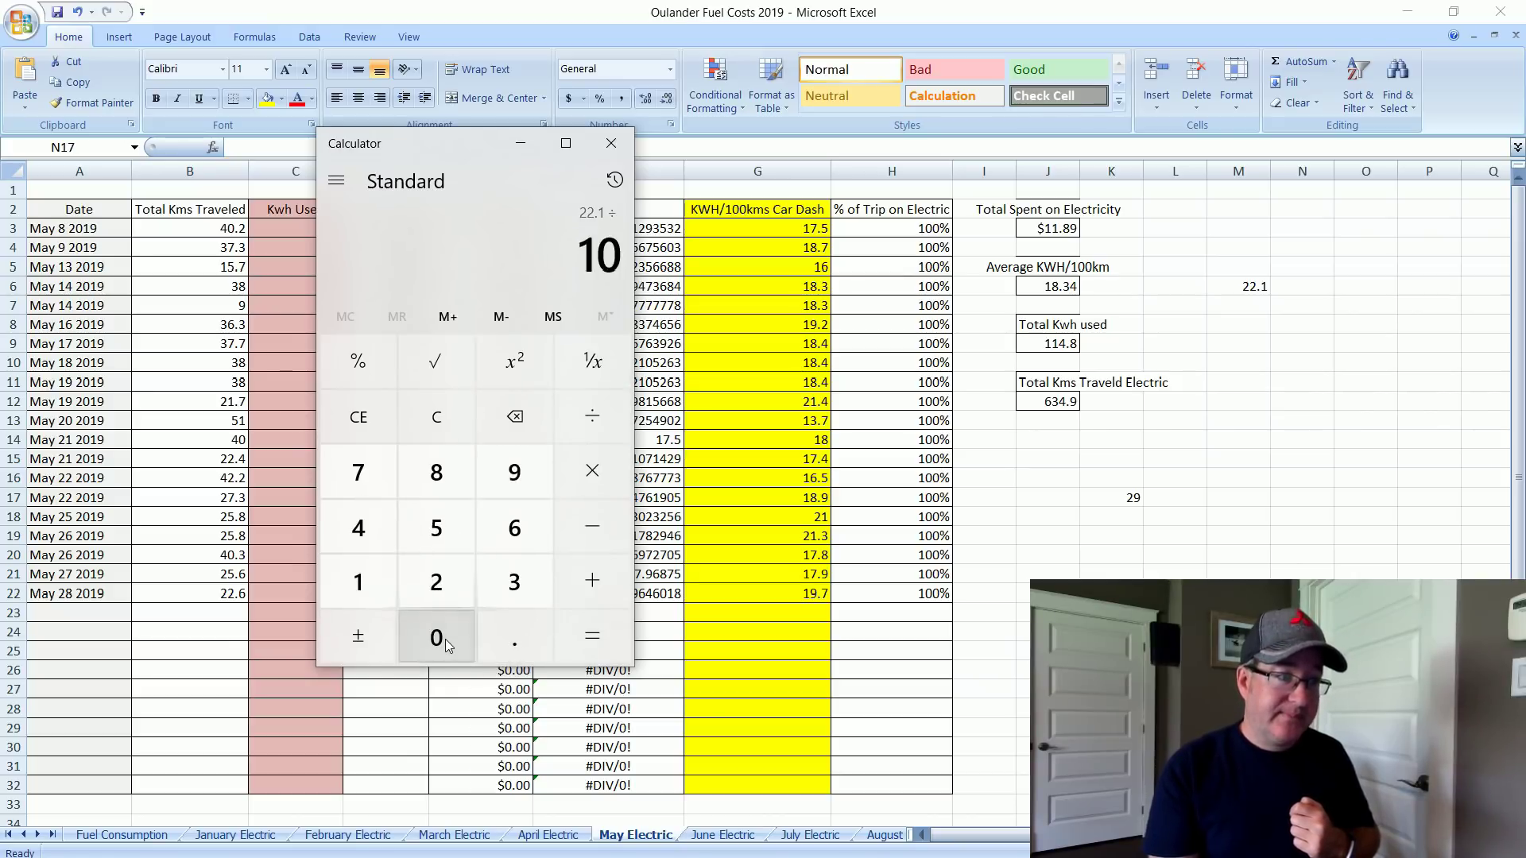
{"action": "left_click", "coordinate": [445, 642]}
{"action": "left_click", "coordinate": [591, 642]}
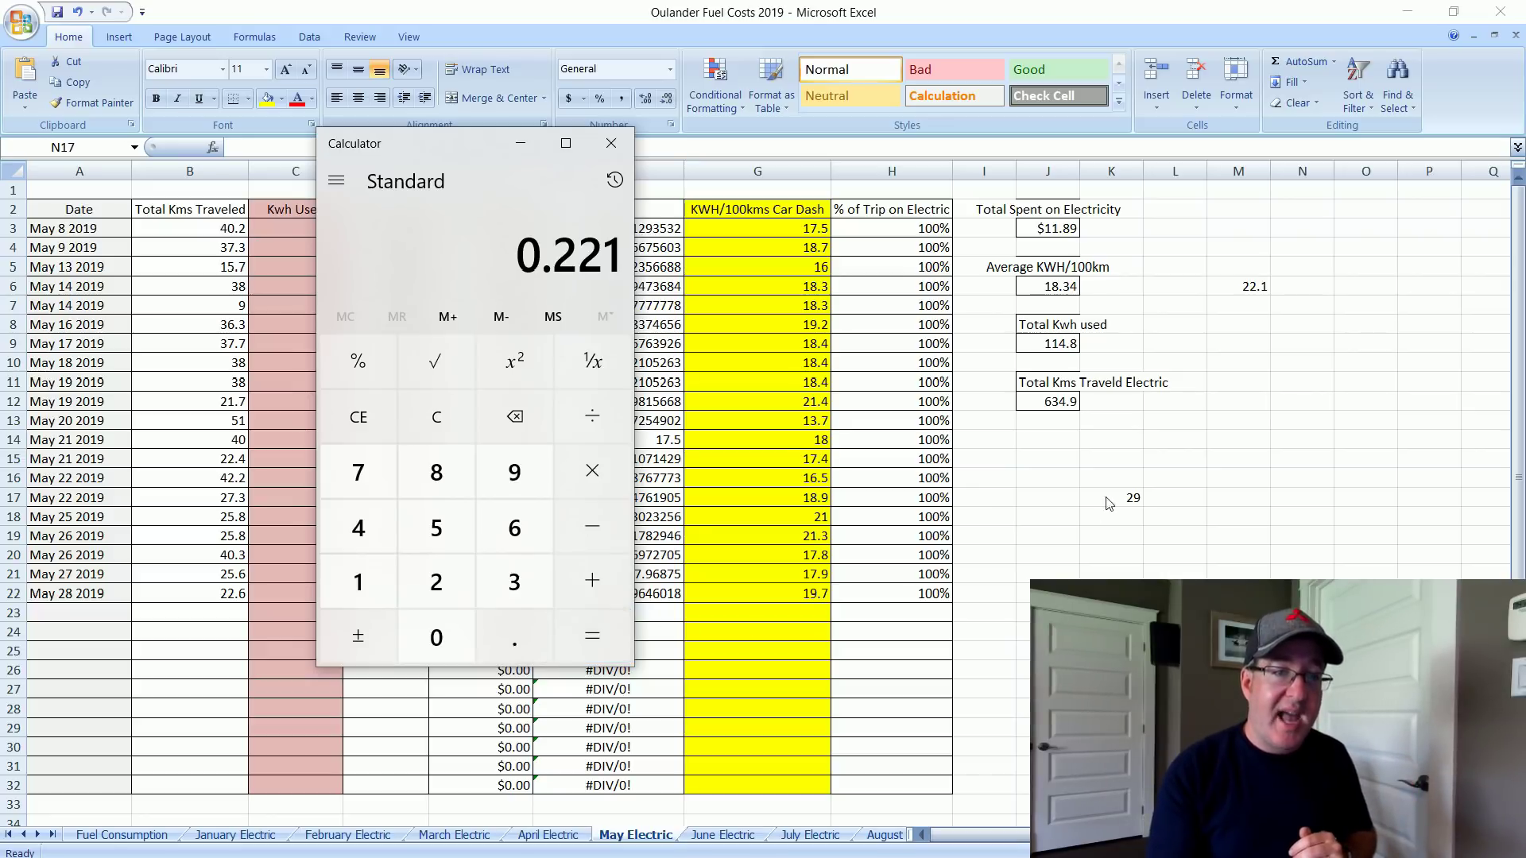
{"action": "key", "text": "alt+Tab"}
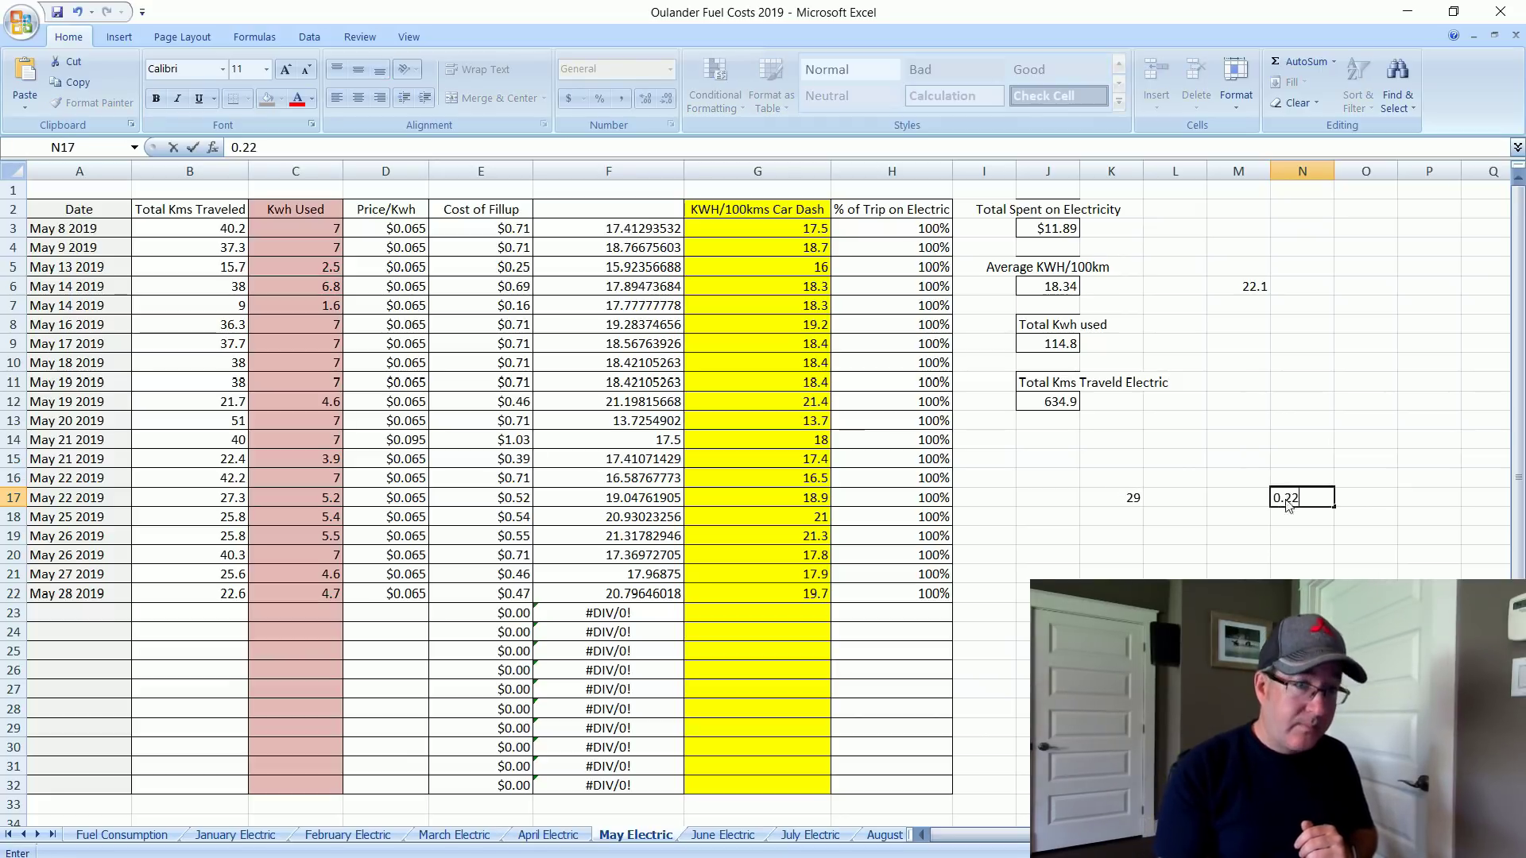
Step: Switch back to Calculator and divide 29 by 0.221
{"action": "key", "text": "alt+Tab"}
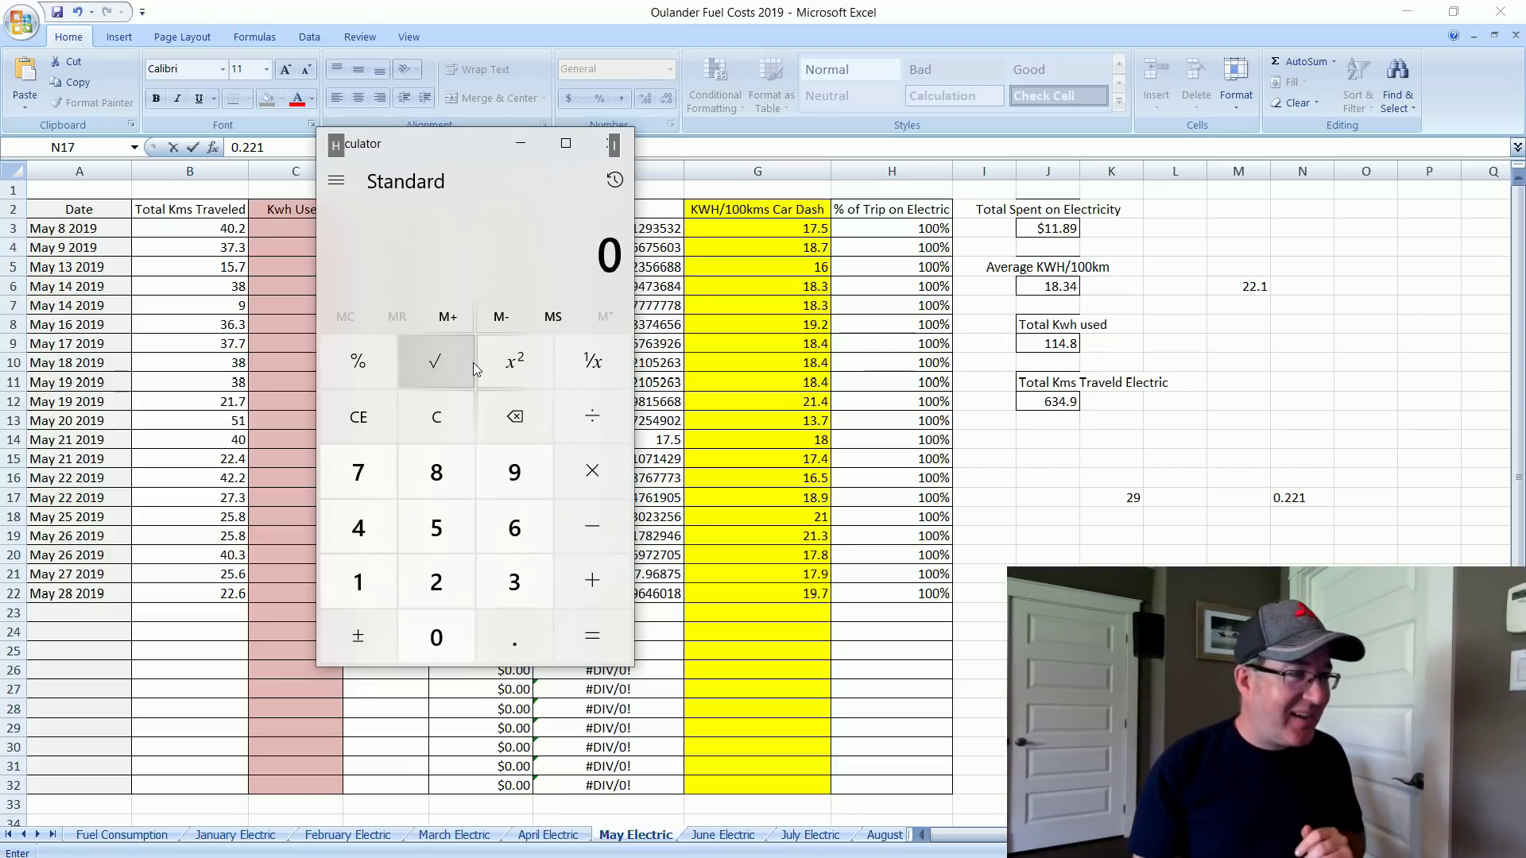
{"action": "left_click", "coordinate": [438, 580]}
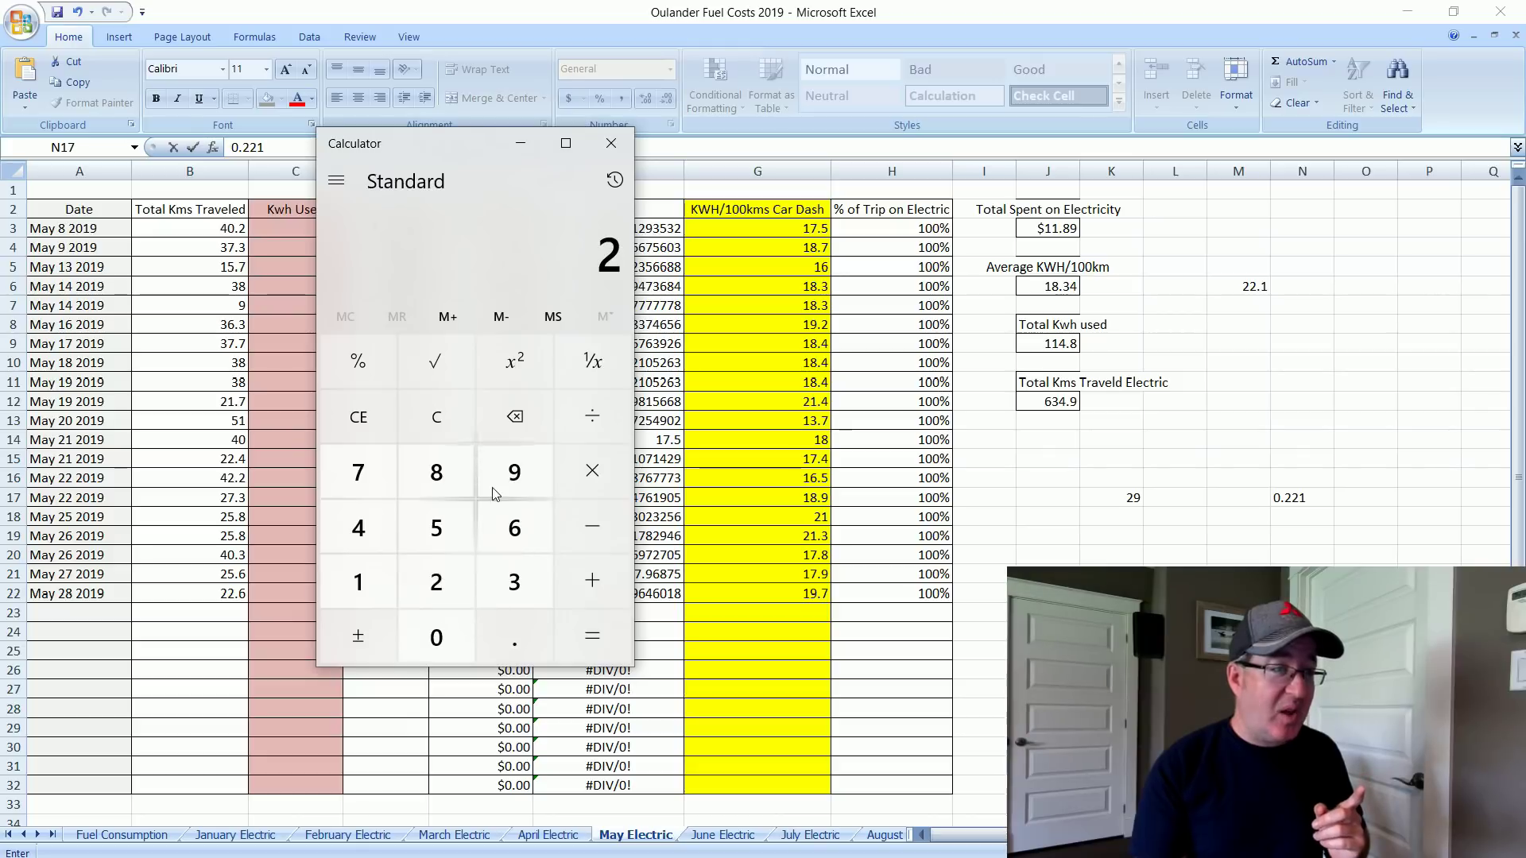
{"action": "left_click", "coordinate": [508, 471]}
{"action": "left_click", "coordinate": [592, 413]}
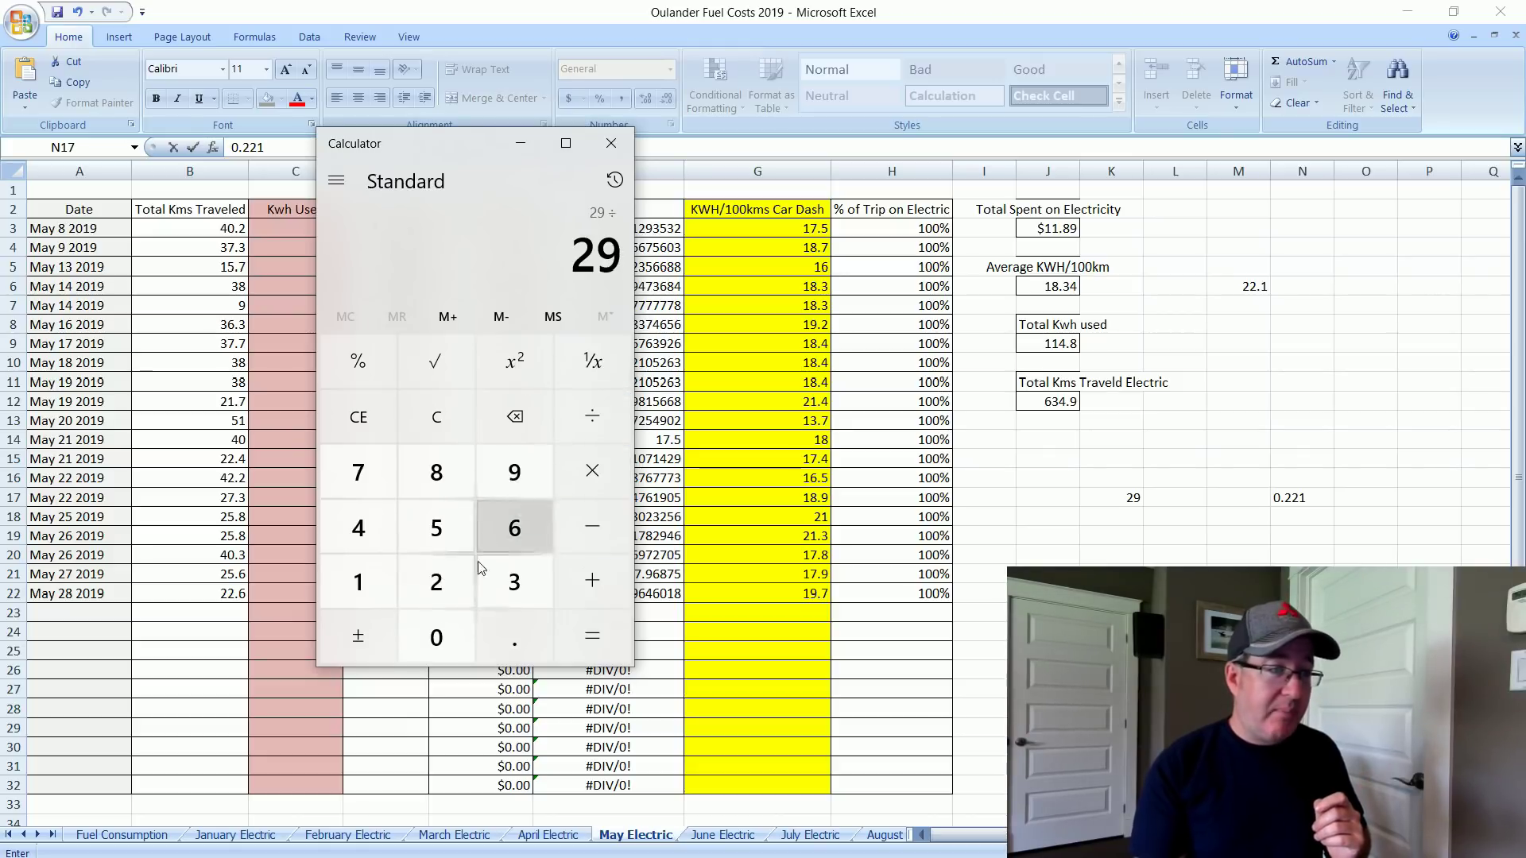
{"action": "left_click", "coordinate": [444, 635]}
{"action": "left_click", "coordinate": [514, 638]}
{"action": "left_click", "coordinate": [447, 576]}
{"action": "left_click", "coordinate": [446, 575]}
{"action": "left_click", "coordinate": [357, 586]}
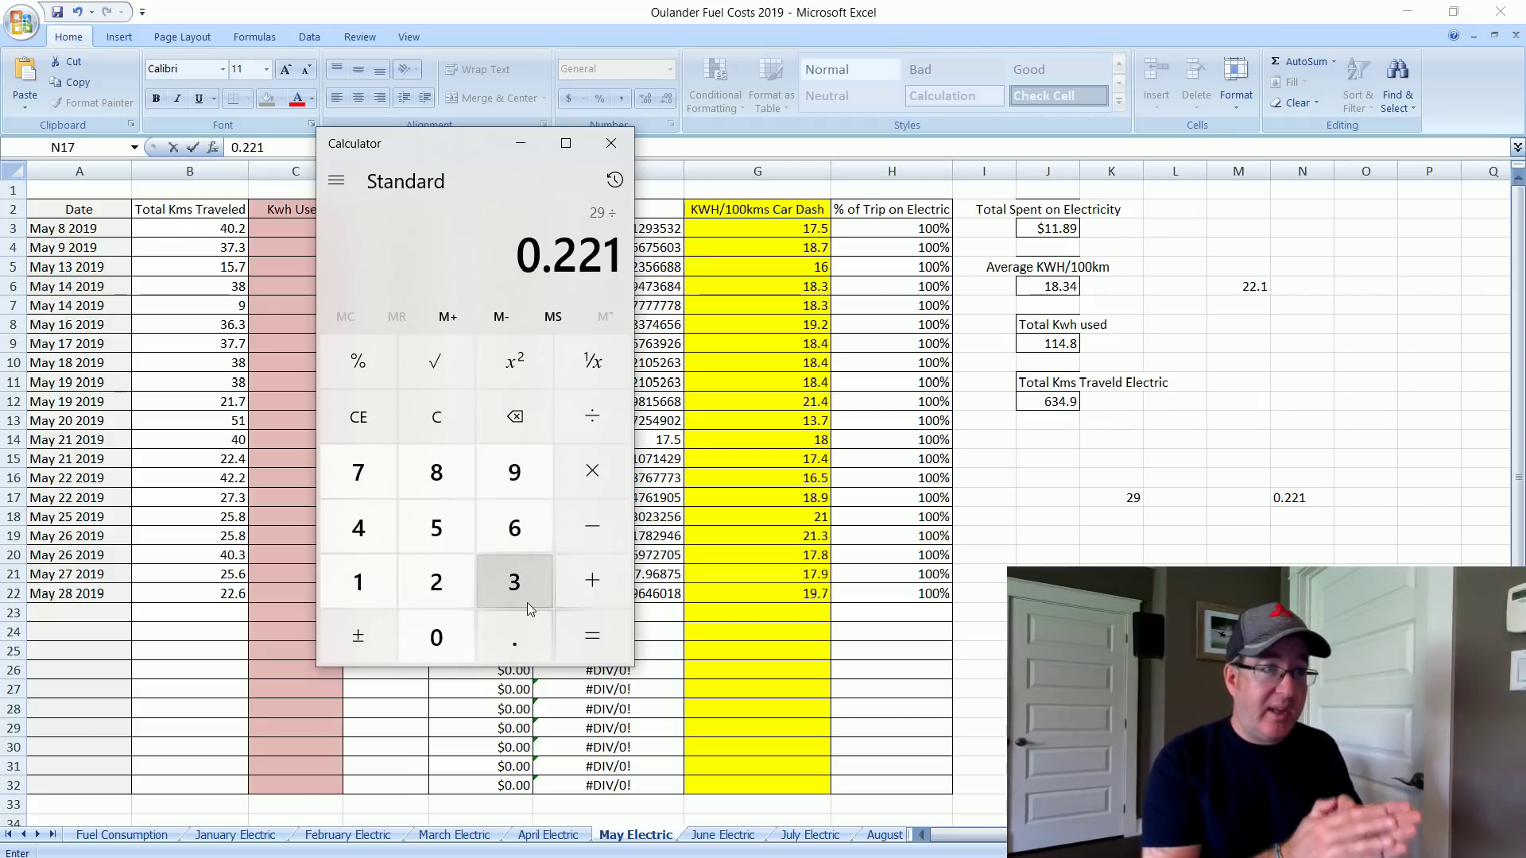
{"action": "left_click", "coordinate": [600, 640]}
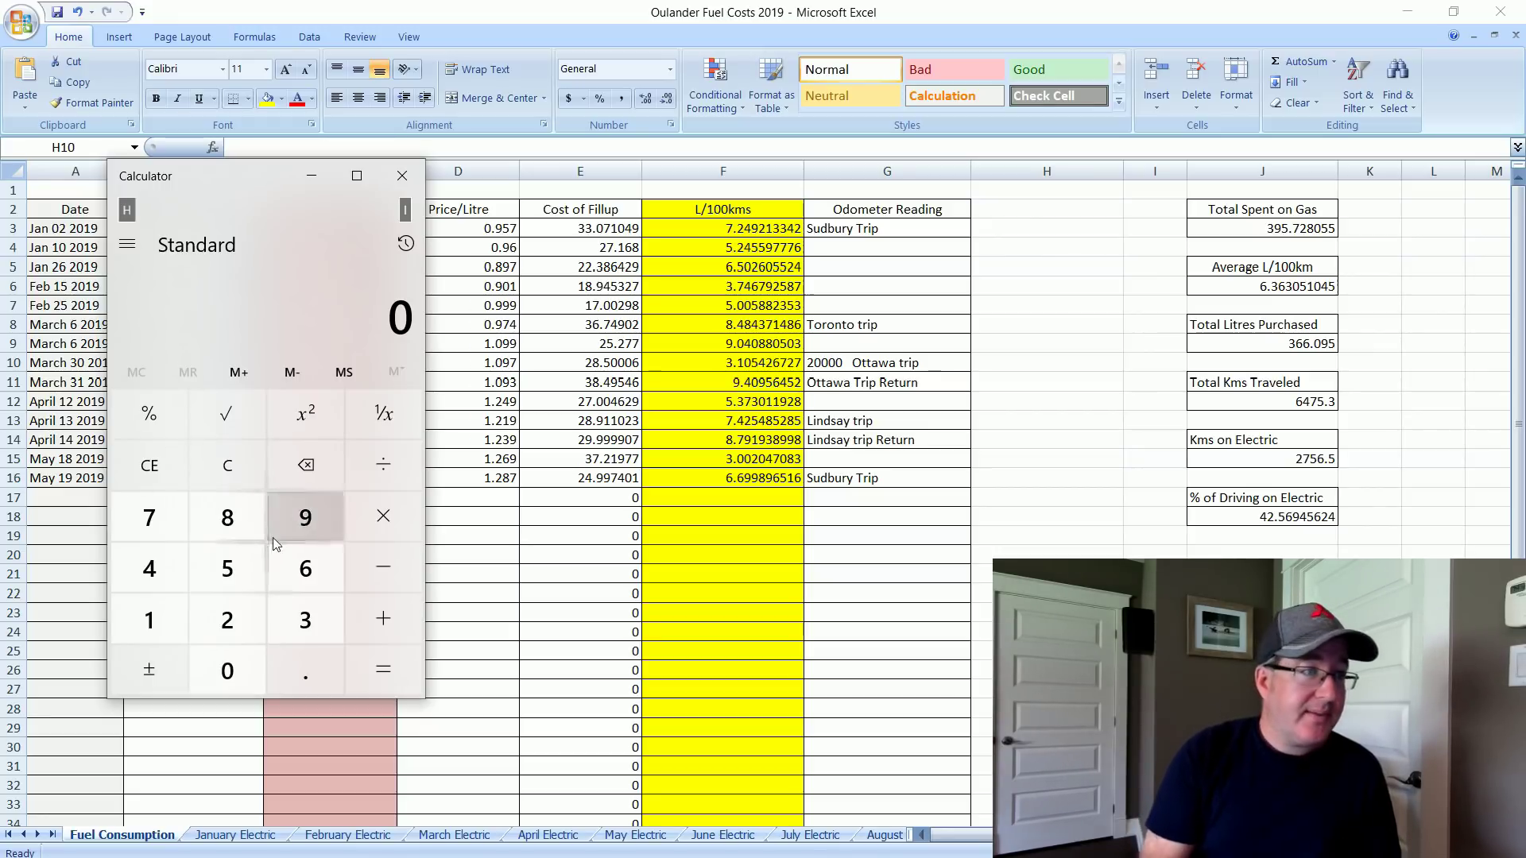
Step: Divide the rounded average fuel consumption, 6.36 L/100km, by 3 in Calculator
{"action": "left_click", "coordinate": [305, 568]}
{"action": "left_click", "coordinate": [312, 667]}
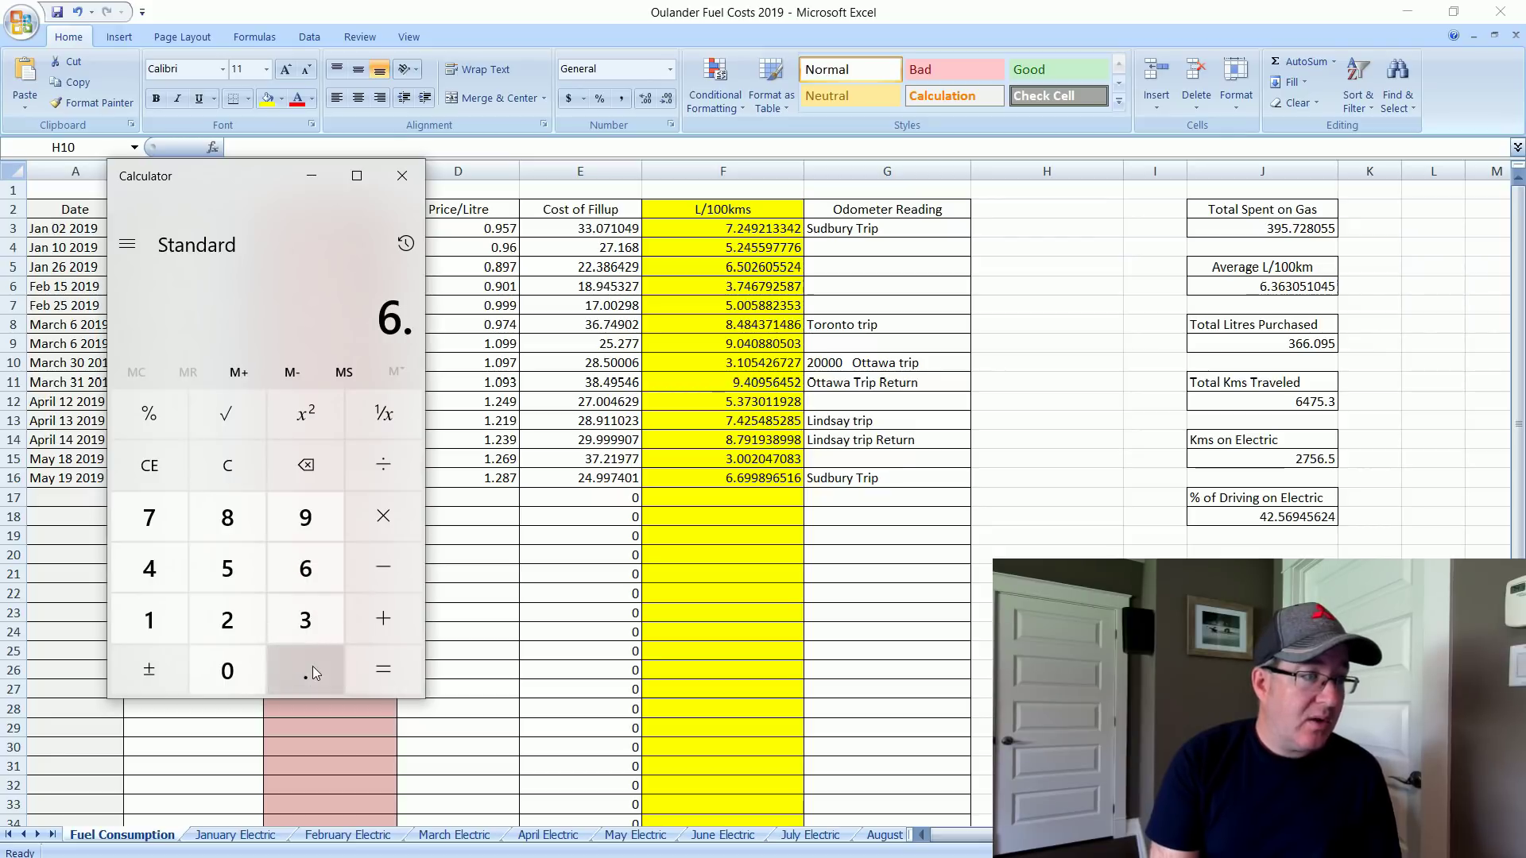
{"action": "left_click", "coordinate": [307, 611]}
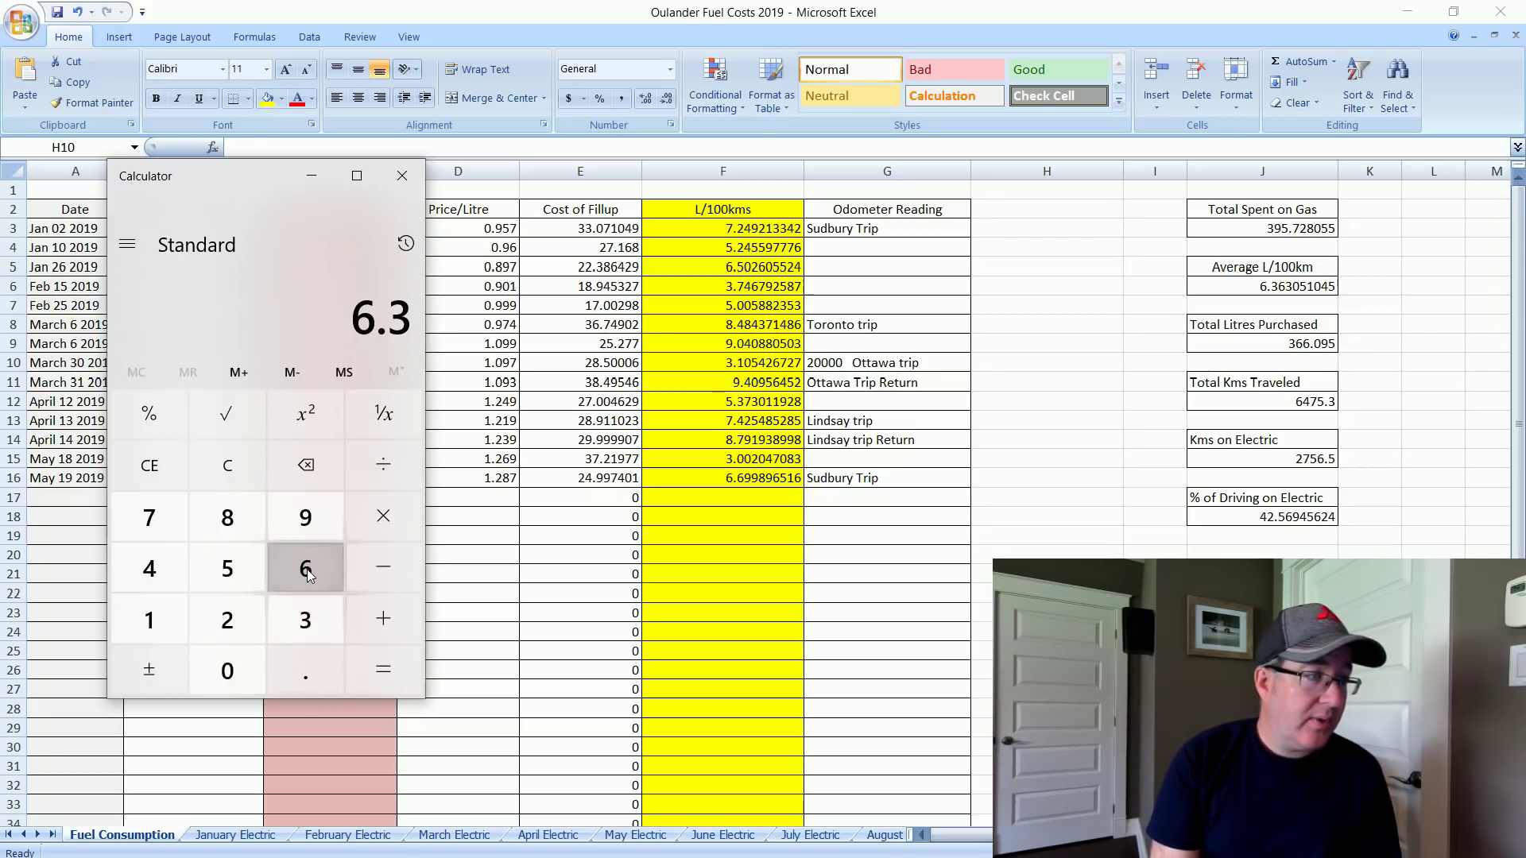
{"action": "left_click", "coordinate": [308, 572]}
{"action": "left_click", "coordinate": [385, 461]}
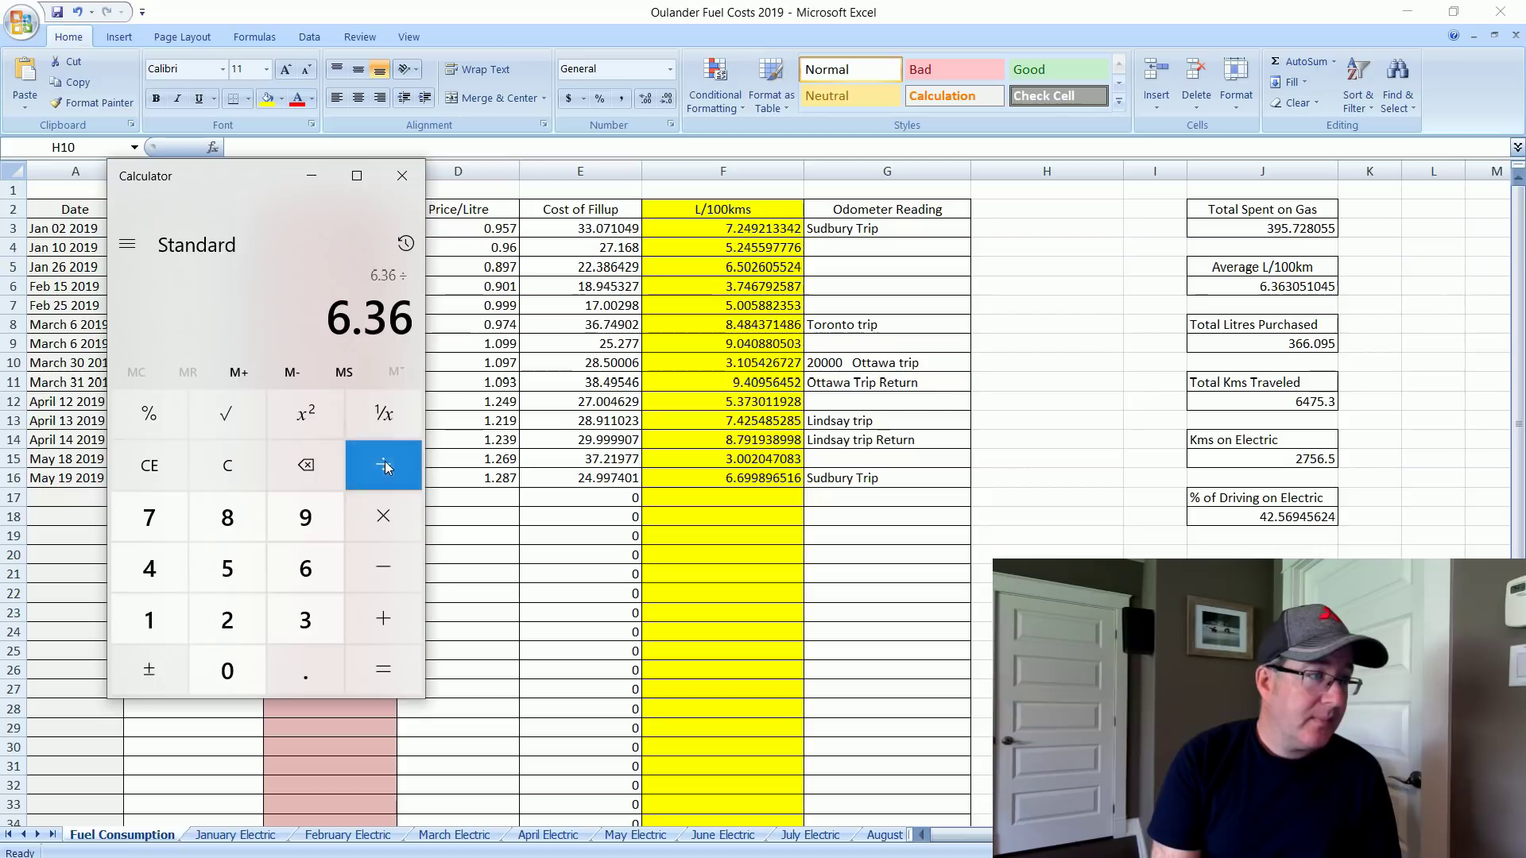
{"action": "left_click", "coordinate": [305, 619]}
{"action": "left_click", "coordinate": [377, 668]}
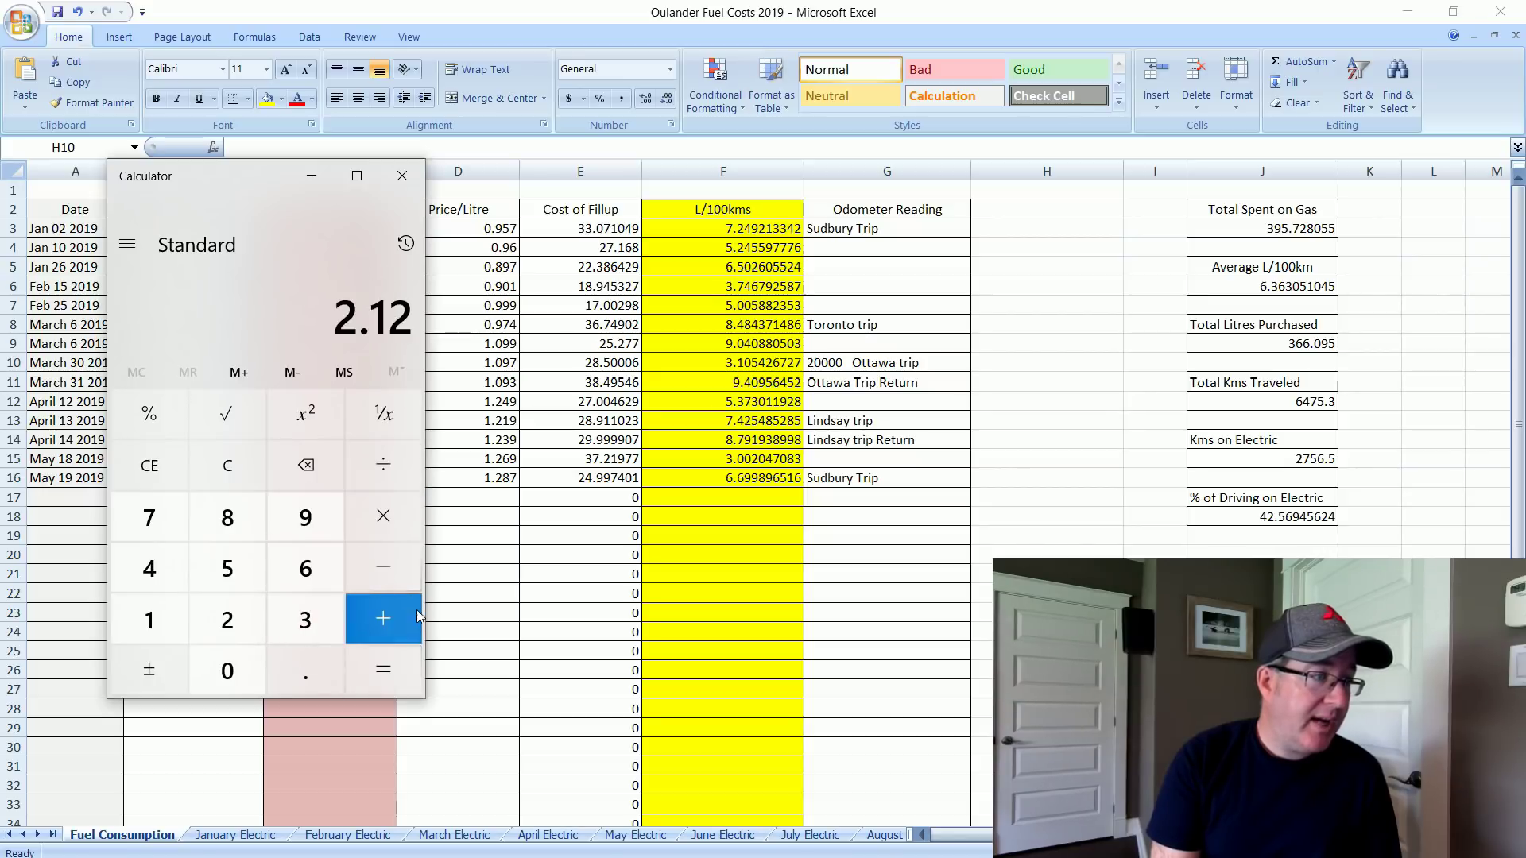
Step: Add 6.36 to the quotient in Calculator
{"action": "left_click", "coordinate": [394, 616]}
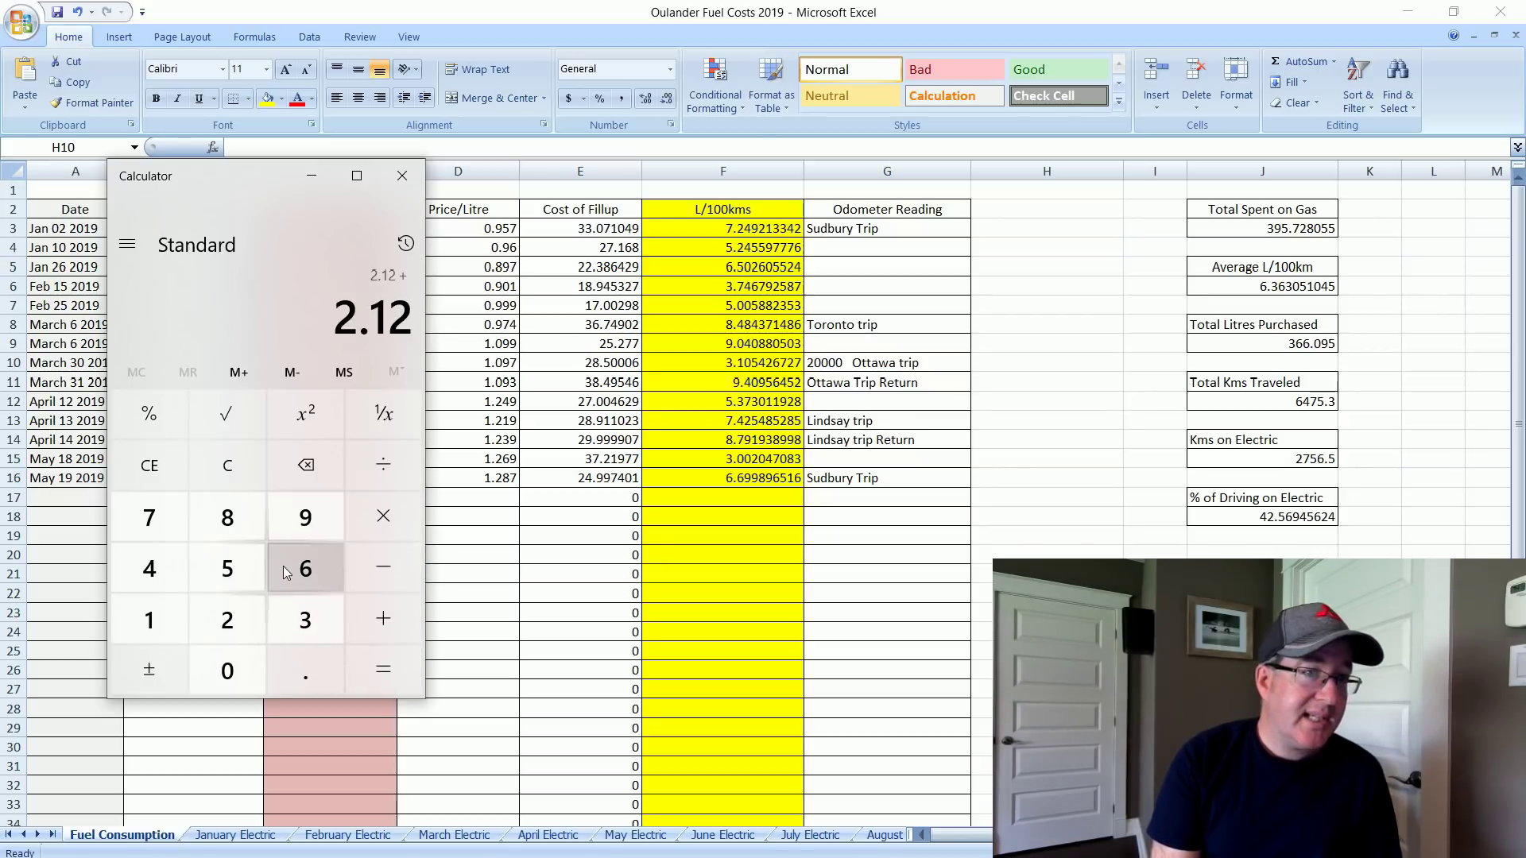
{"action": "left_click", "coordinate": [302, 581]}
{"action": "left_click", "coordinate": [307, 669]}
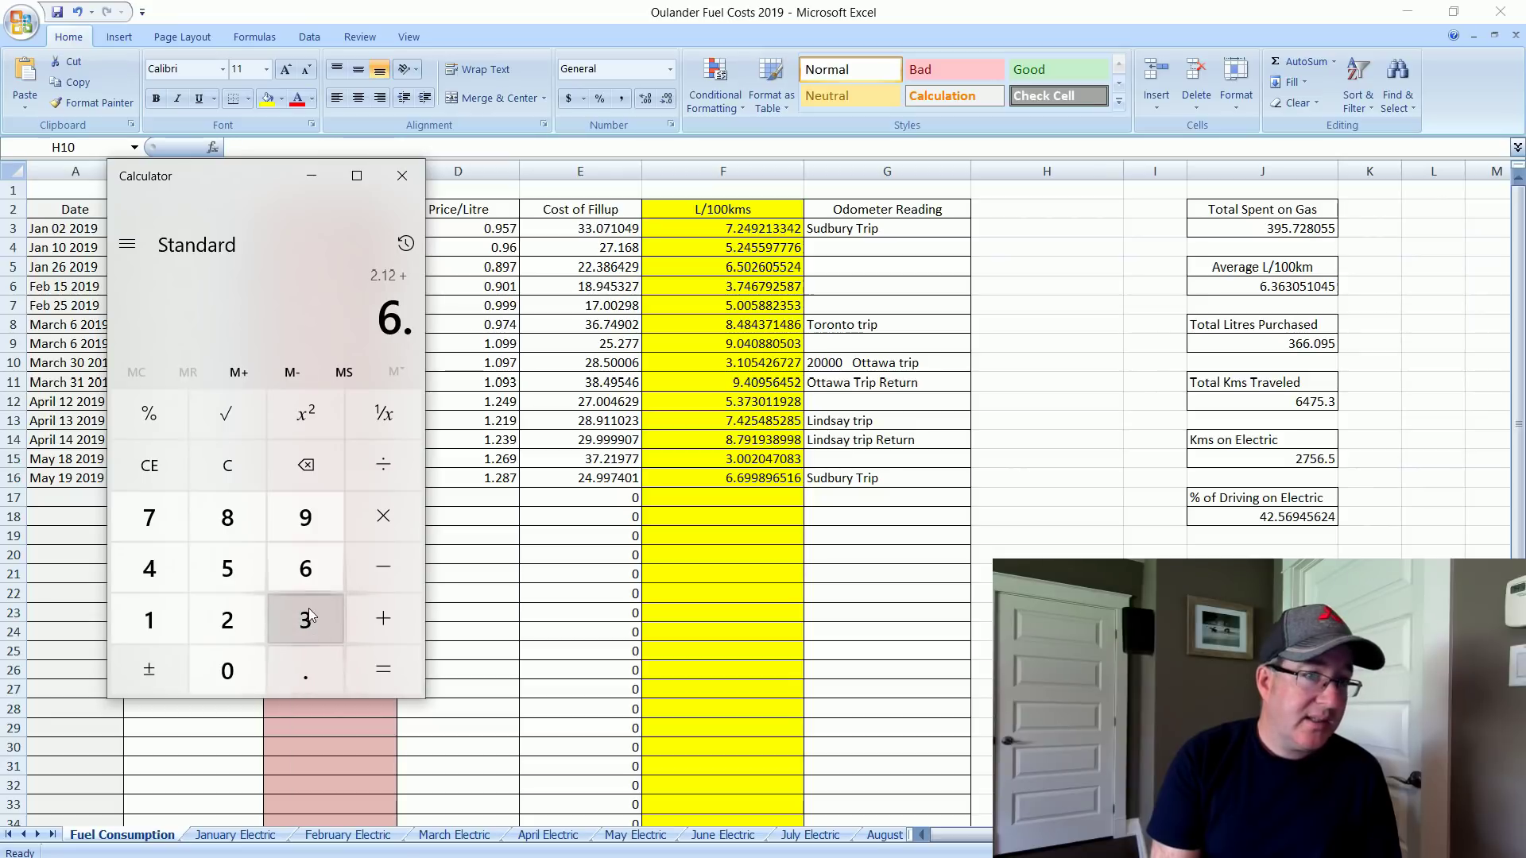
{"action": "left_click", "coordinate": [309, 606]}
{"action": "left_click", "coordinate": [308, 558]}
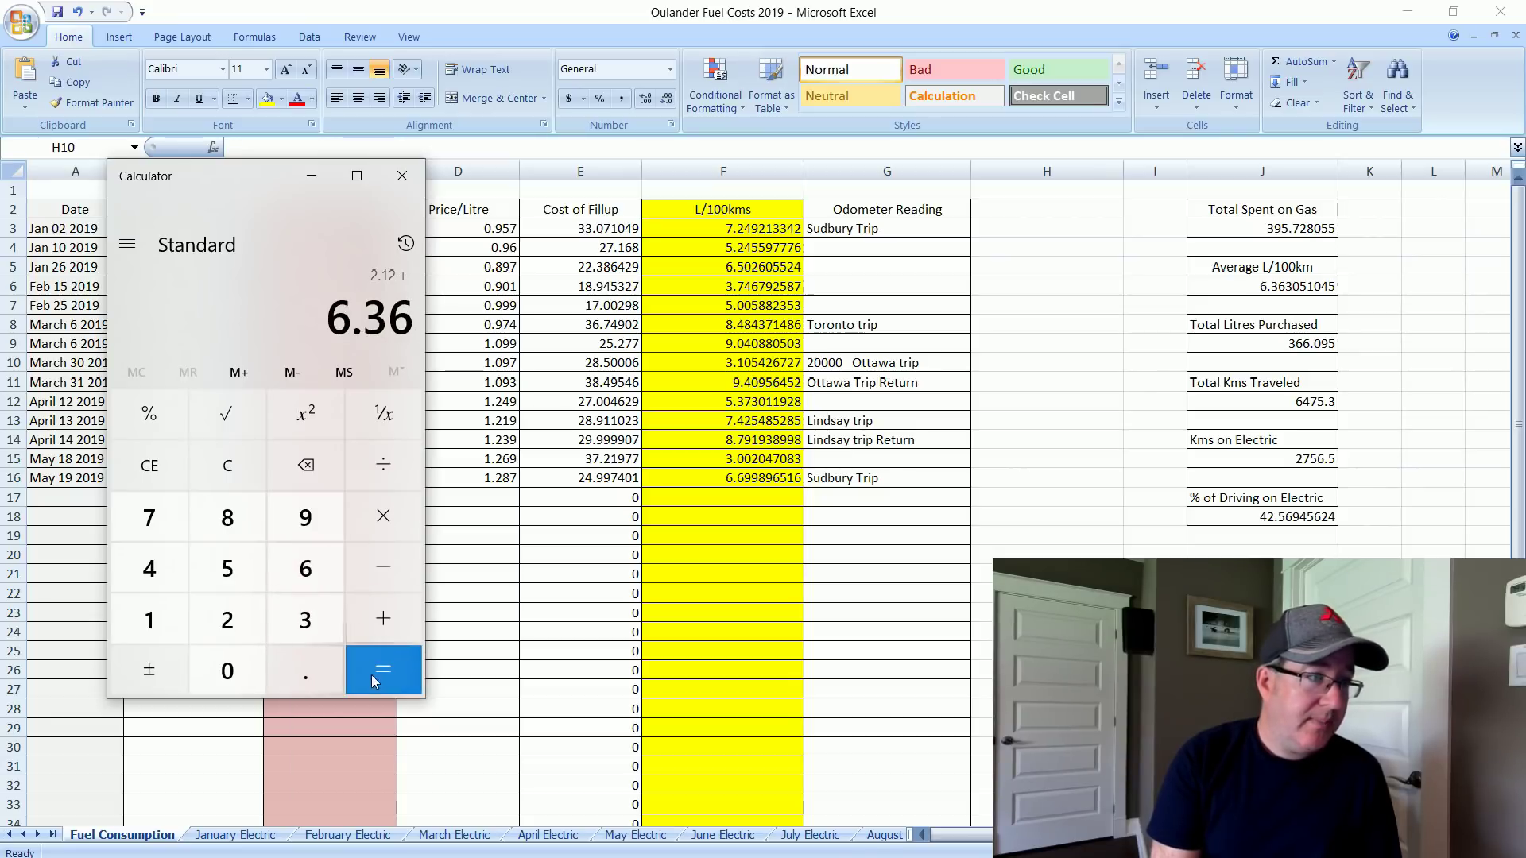
{"action": "left_click", "coordinate": [373, 668]}
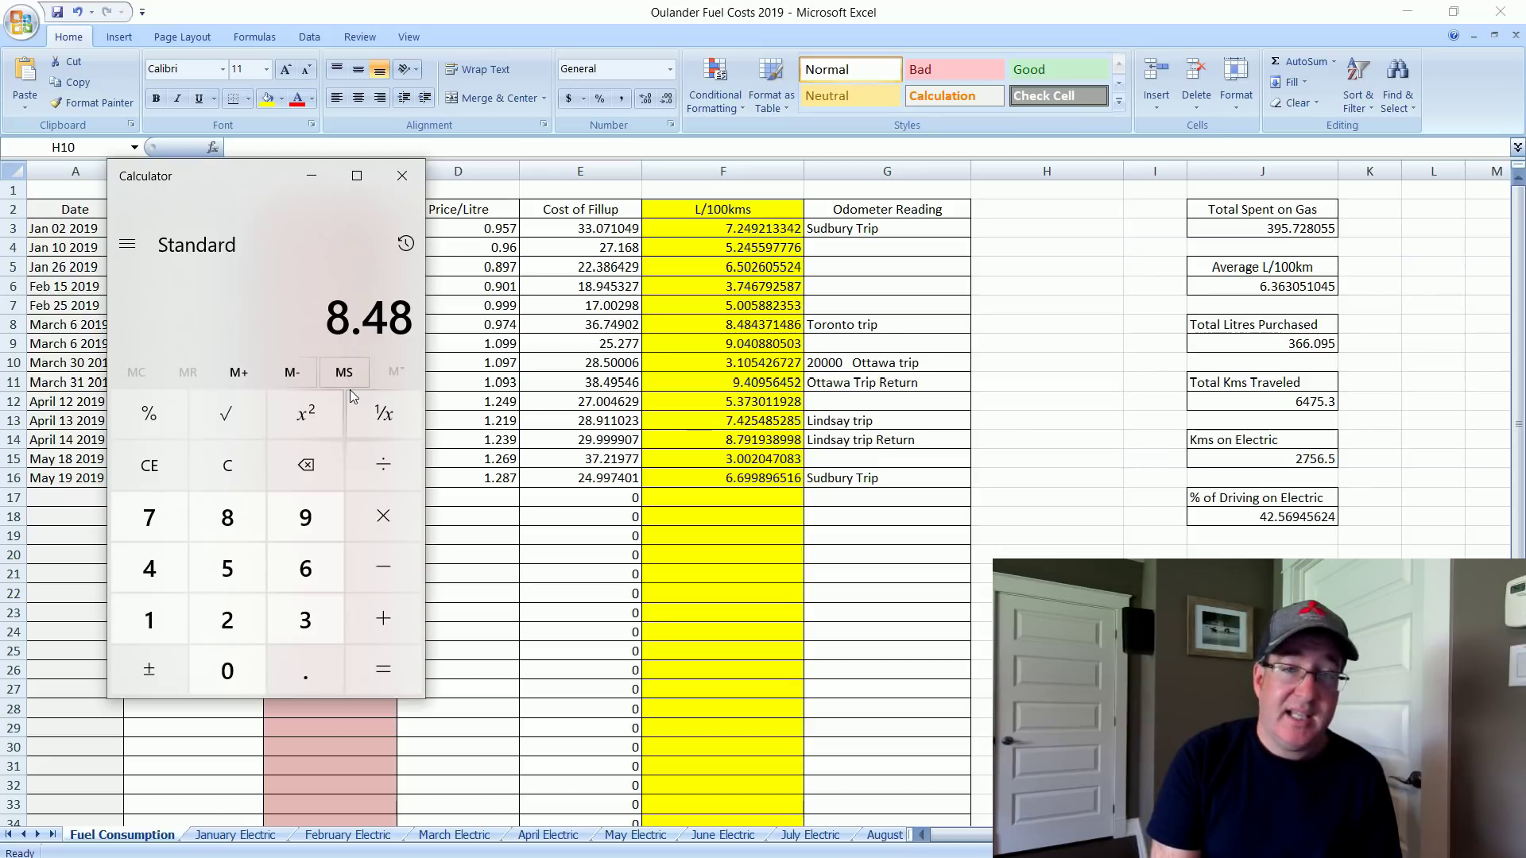
Step: Multiply the resulting sum by the fuel price of 1.35
{"action": "left_click", "coordinate": [374, 525]}
{"action": "left_click", "coordinate": [149, 621]}
{"action": "left_click", "coordinate": [304, 674]}
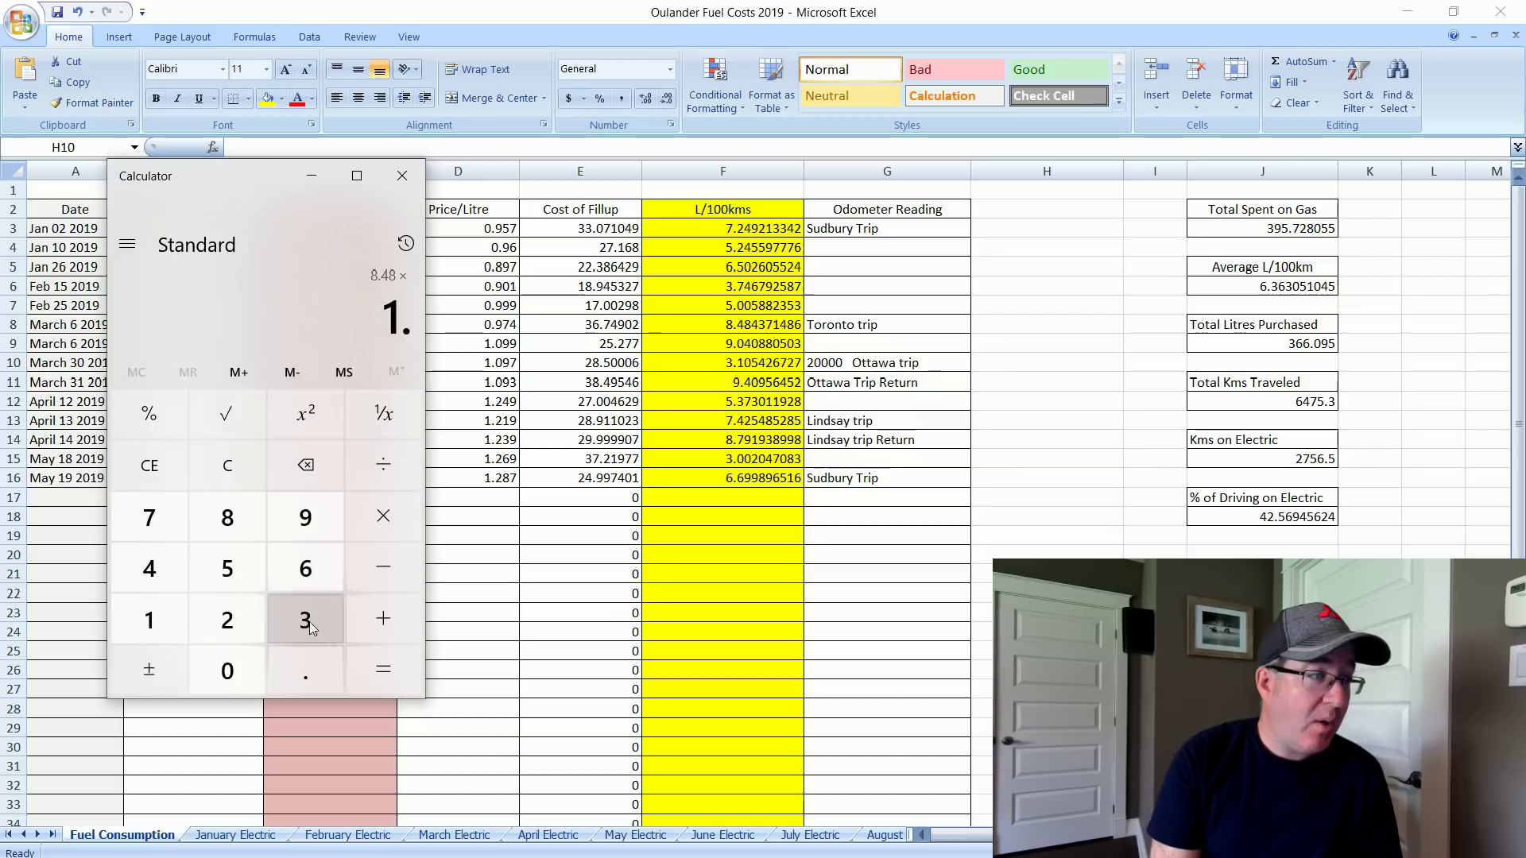
{"action": "left_click", "coordinate": [305, 619]}
{"action": "left_click", "coordinate": [254, 575]}
{"action": "left_click", "coordinate": [392, 662]}
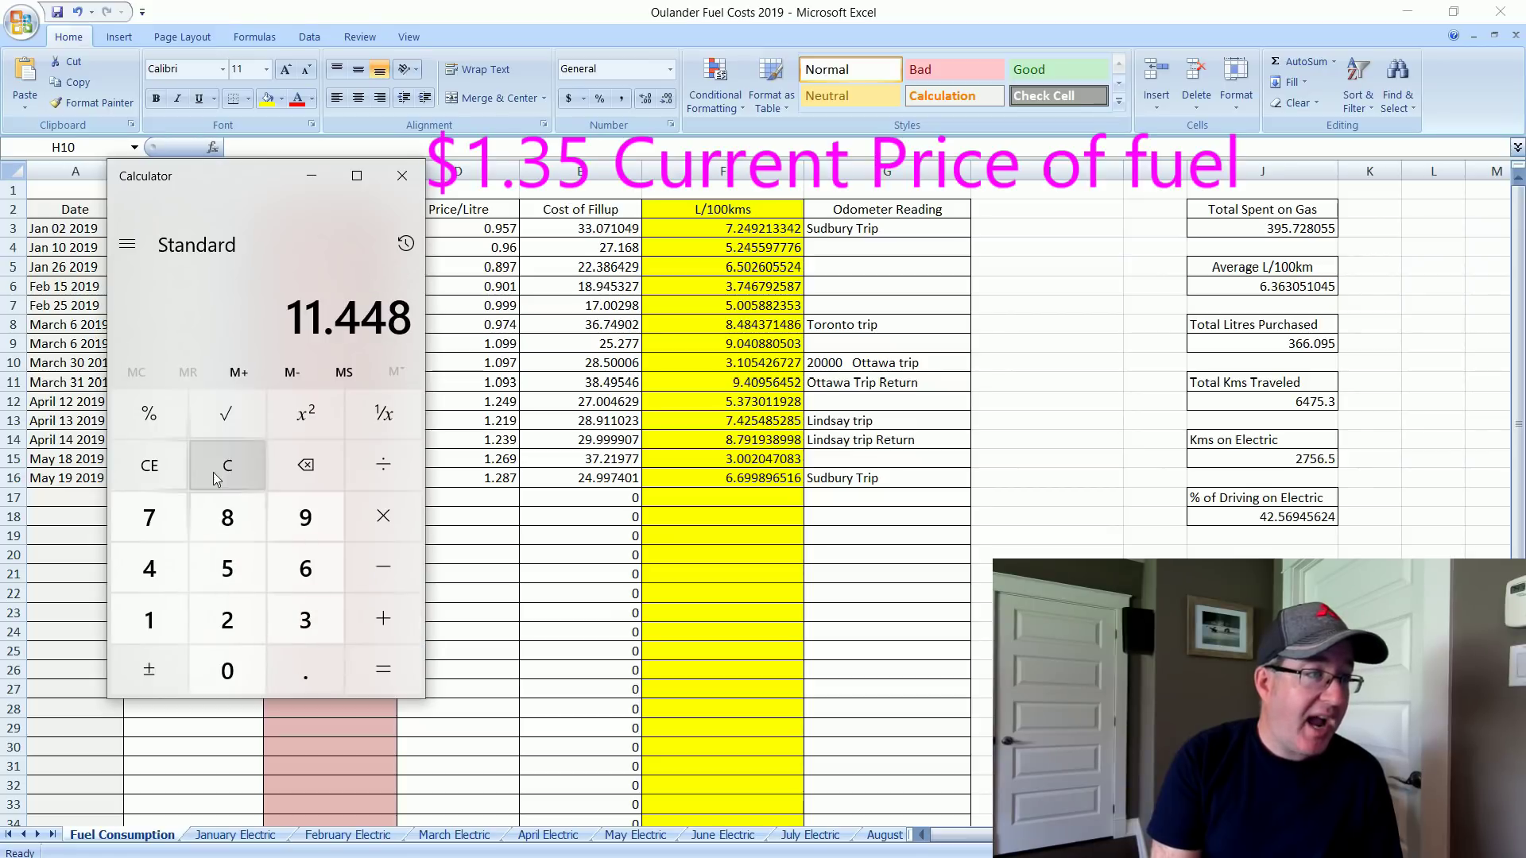